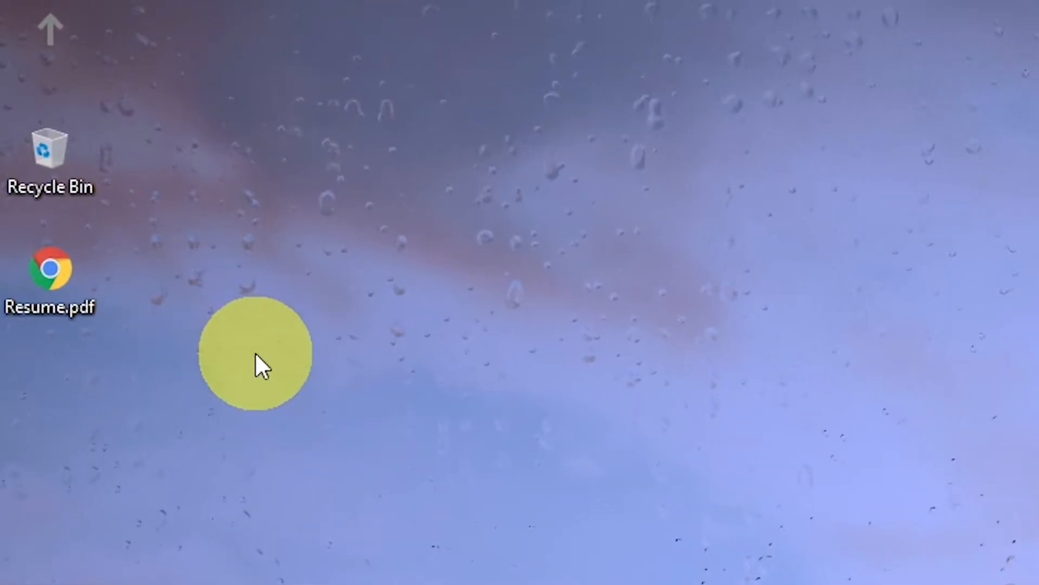
# - Open Resume.pdf from the desktop in Chrome and scroll through the one-page resume
pyautogui.doubleClick(54, 287)
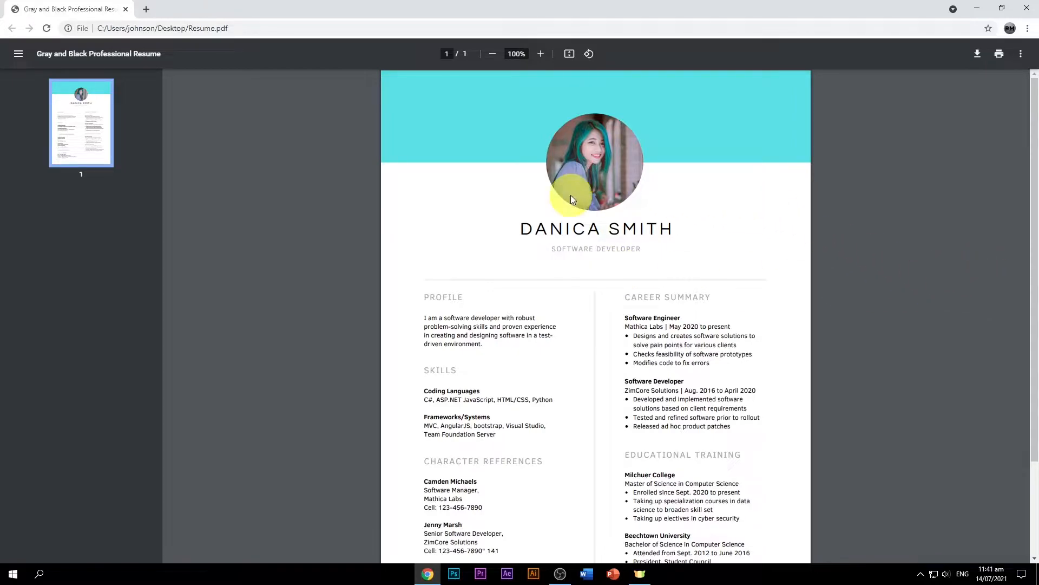
pyautogui.scroll(-1, 749, 323)
pyautogui.scroll(-1, 749, 323)
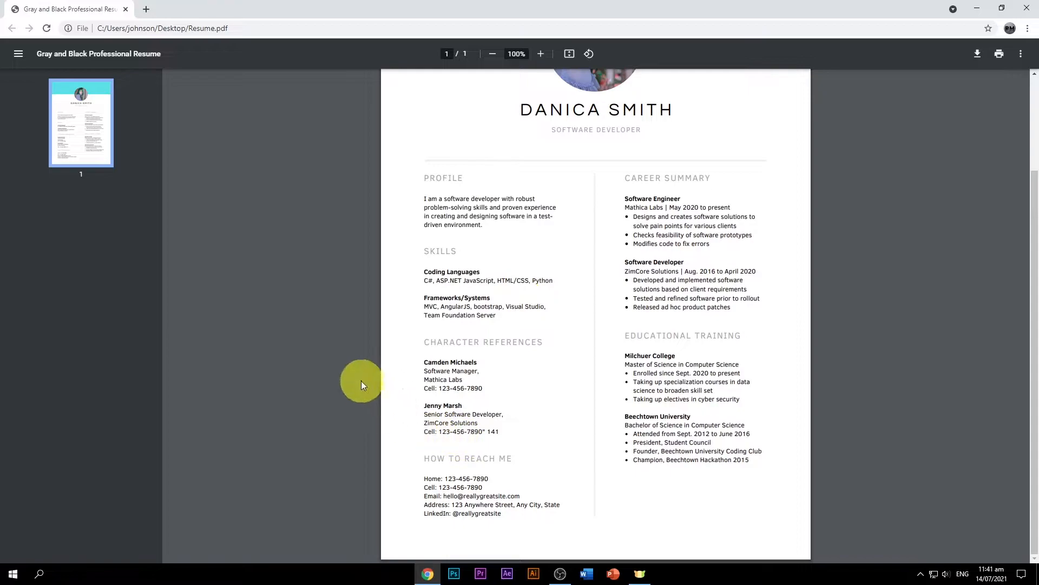
pyautogui.scroll(2, 895, 359)
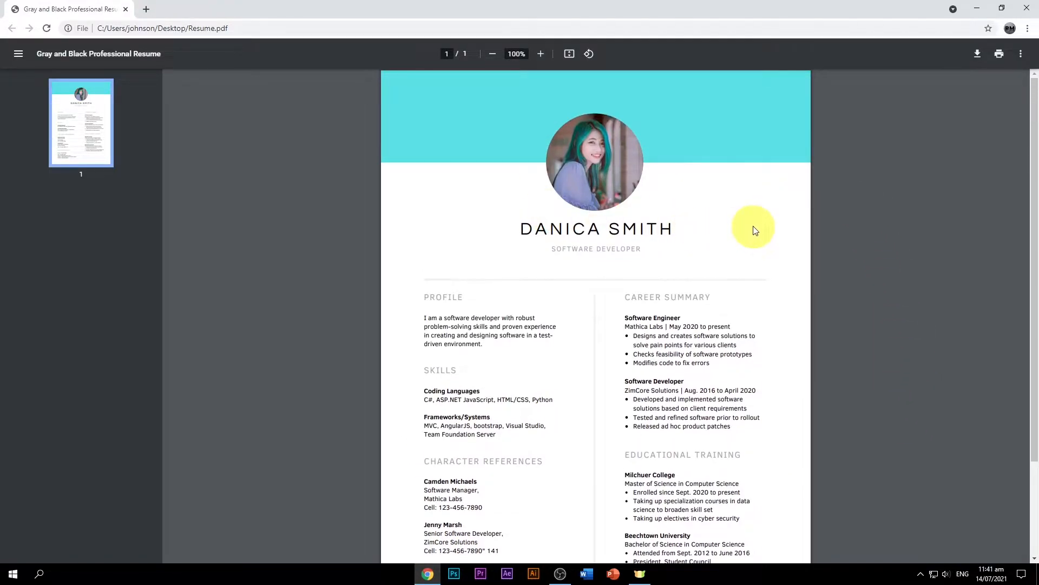
# - Minimize Chrome, launch Word, and drag Resume.pdf onto the Word window
pyautogui.click(979, 9)
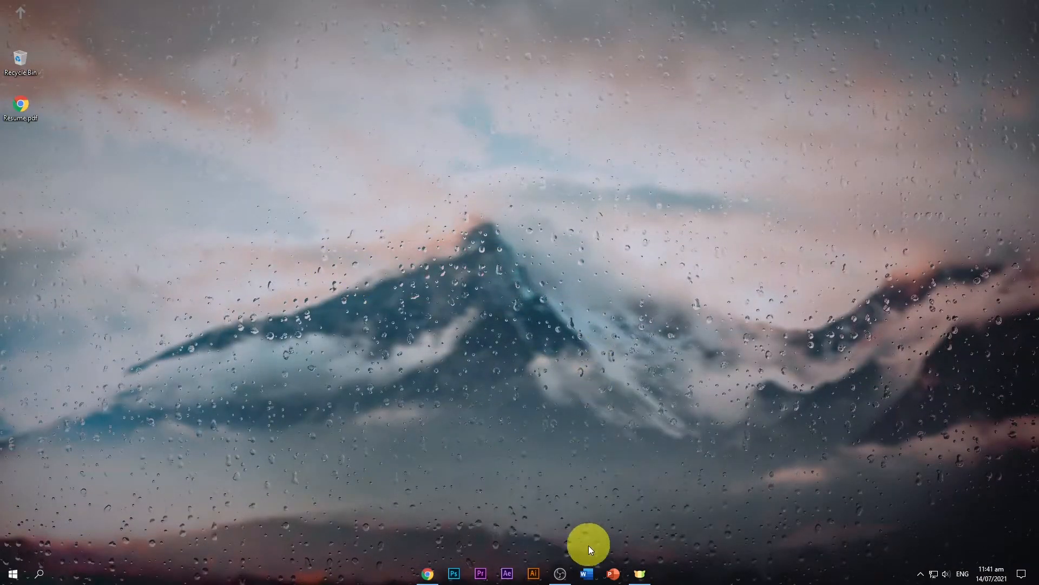
pyautogui.click(587, 575)
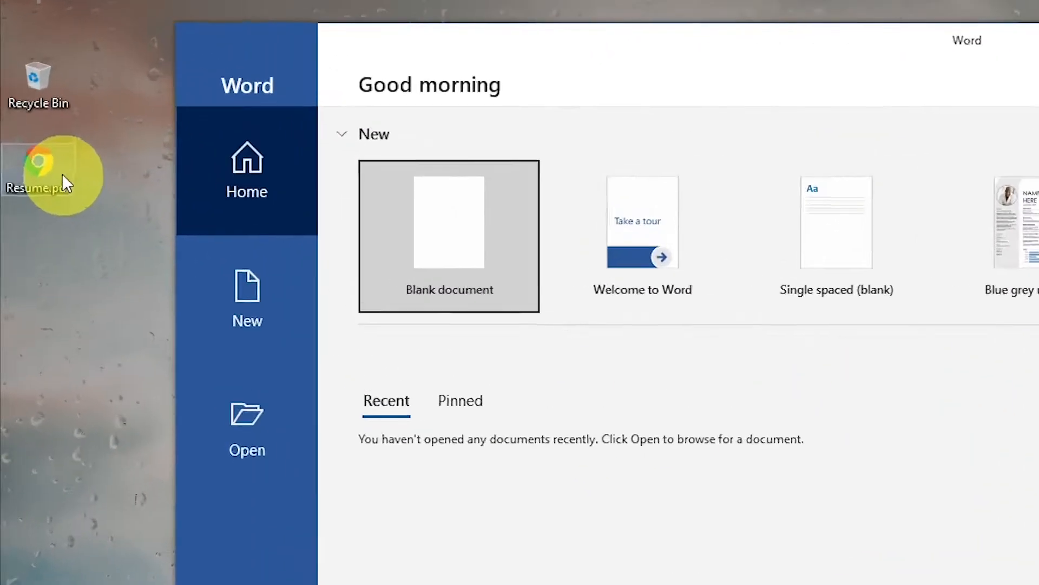
pyautogui.moveTo(25, 107); pyautogui.dragTo(308, 247)
pyautogui.moveTo(776, 555); pyautogui.dragTo(508, 283)
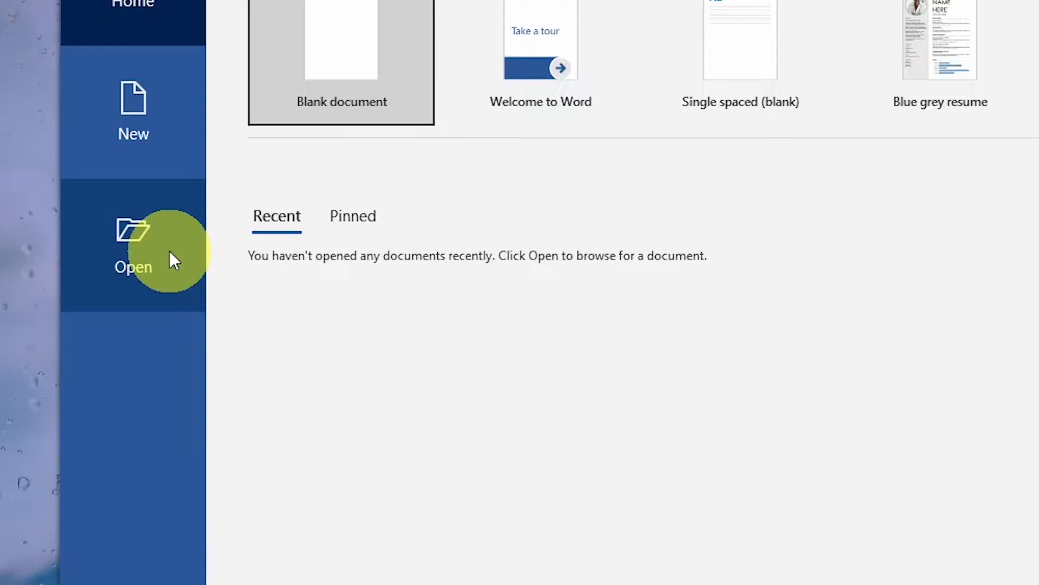
# - Open Desktop\Resume.pdf through File > Open > Browse and accept the PDF-to-Word conversion
pyautogui.click(168, 251)
pyautogui.click(466, 179)
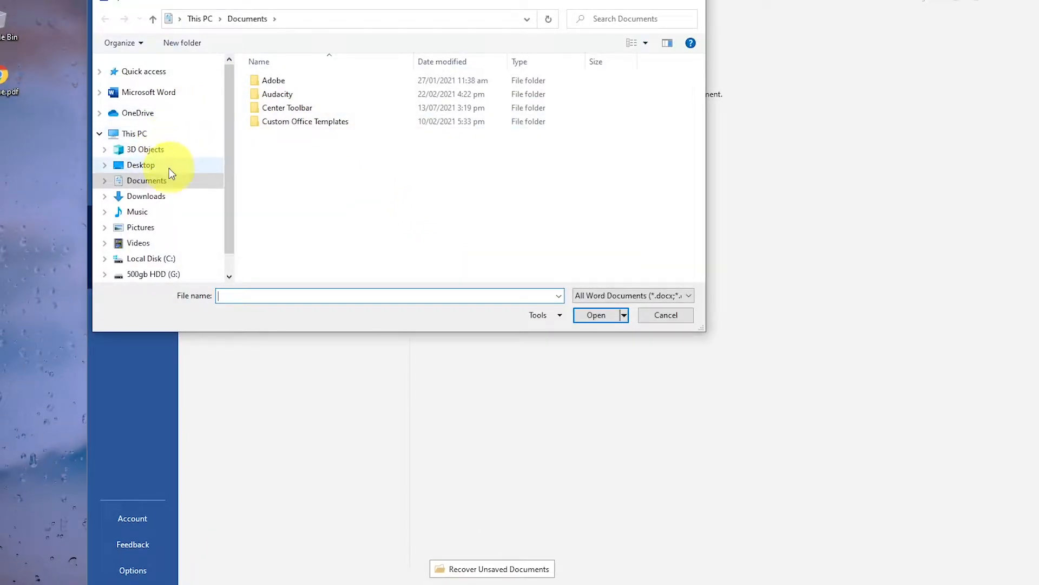
pyautogui.click(169, 168)
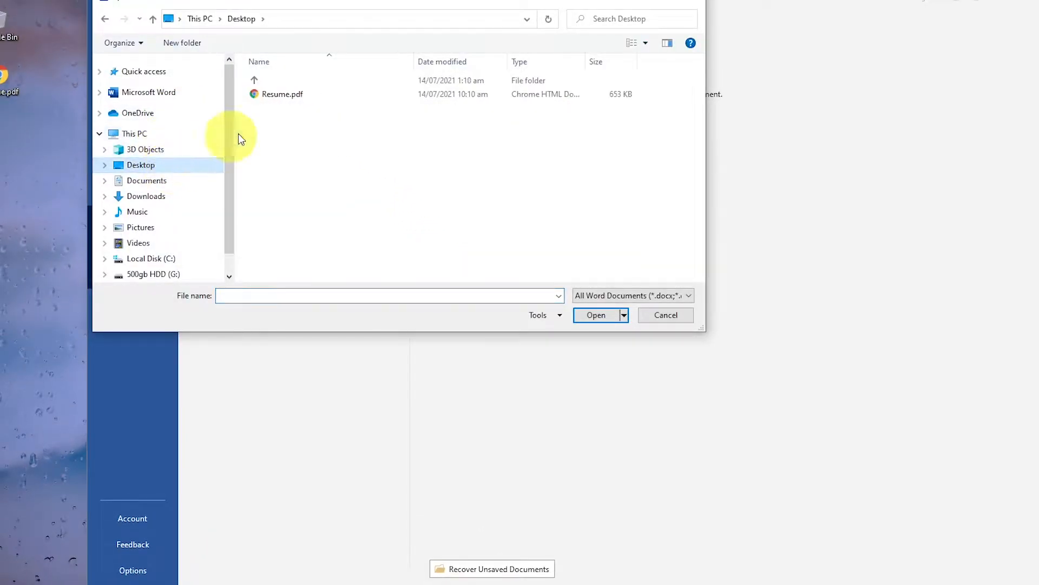
pyautogui.click(345, 95)
pyautogui.click(593, 316)
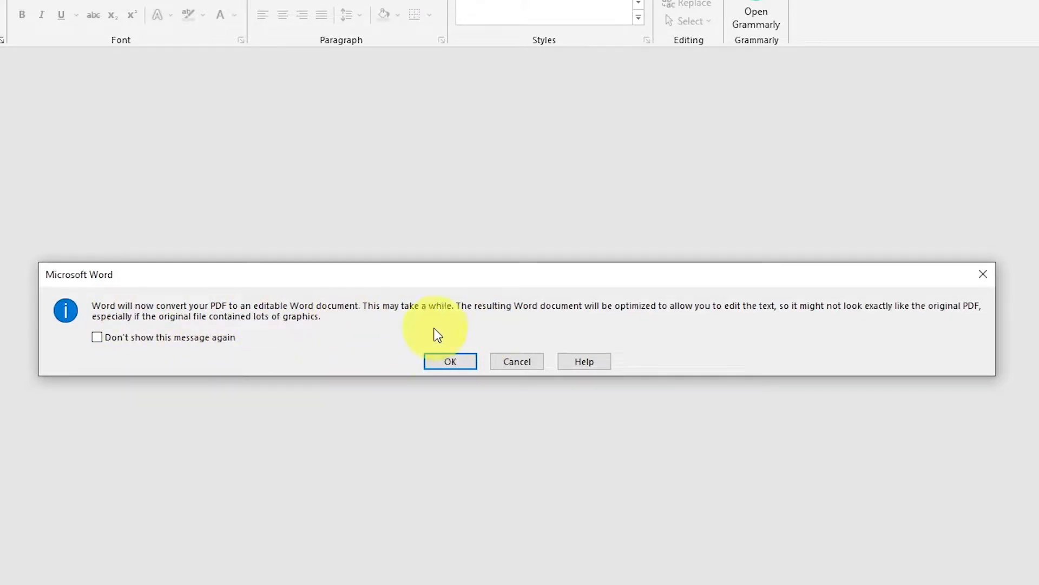
pyautogui.click(445, 366)
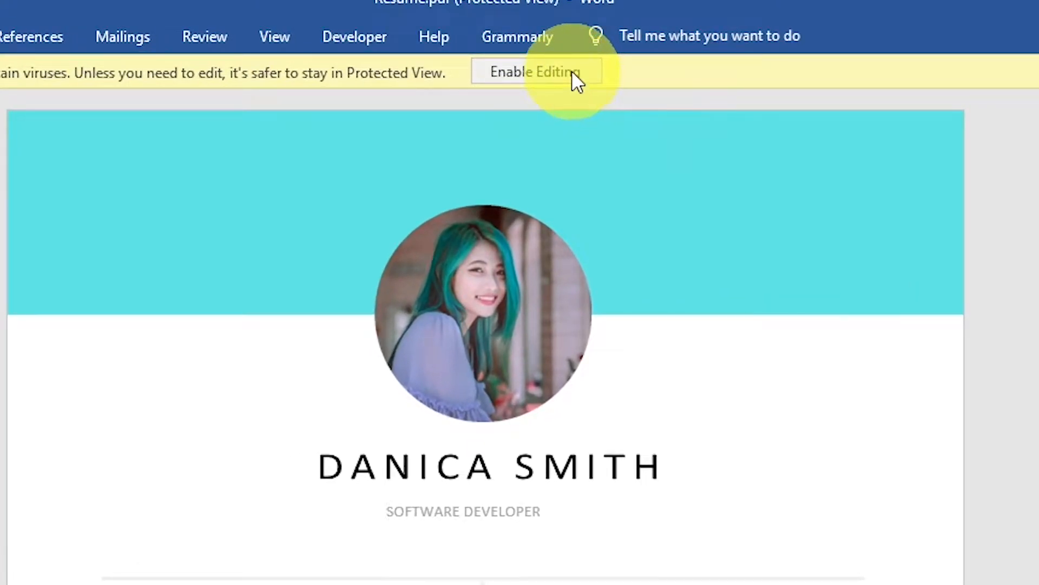
# - Enable Editing on the Protected View bar and confirm the PDF conversion with OK
pyautogui.click(573, 75)
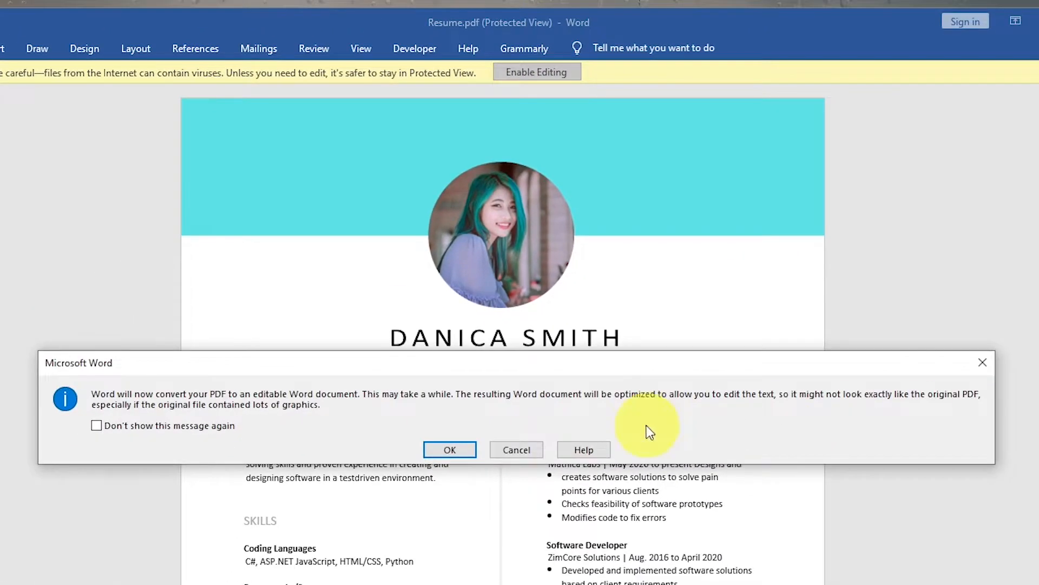
pyautogui.click(465, 447)
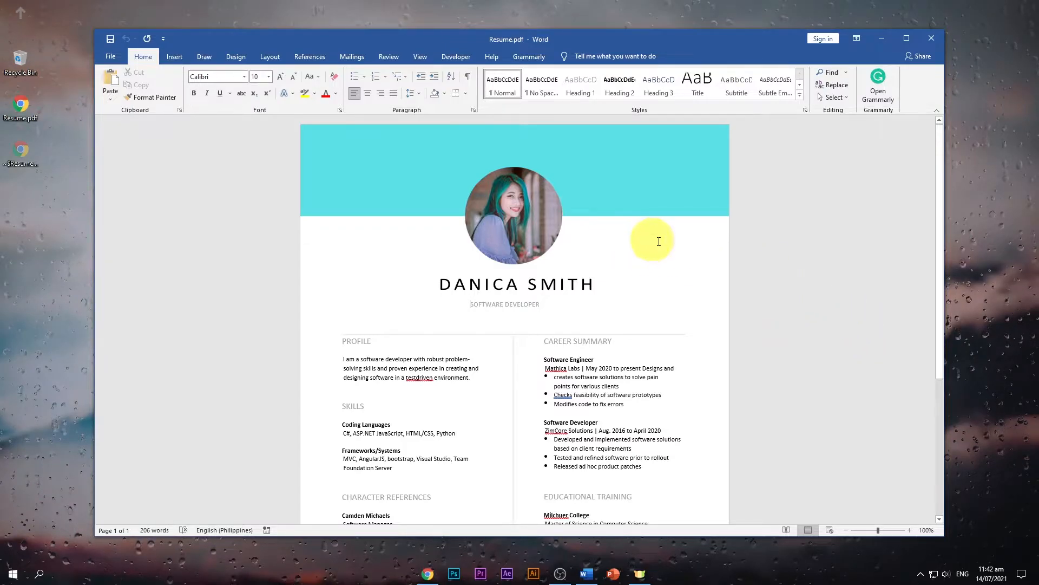
# - Type a new name at the top, then change the subtitle to WEB DESIGNER and centre it
pyautogui.tripleClick(591, 285)
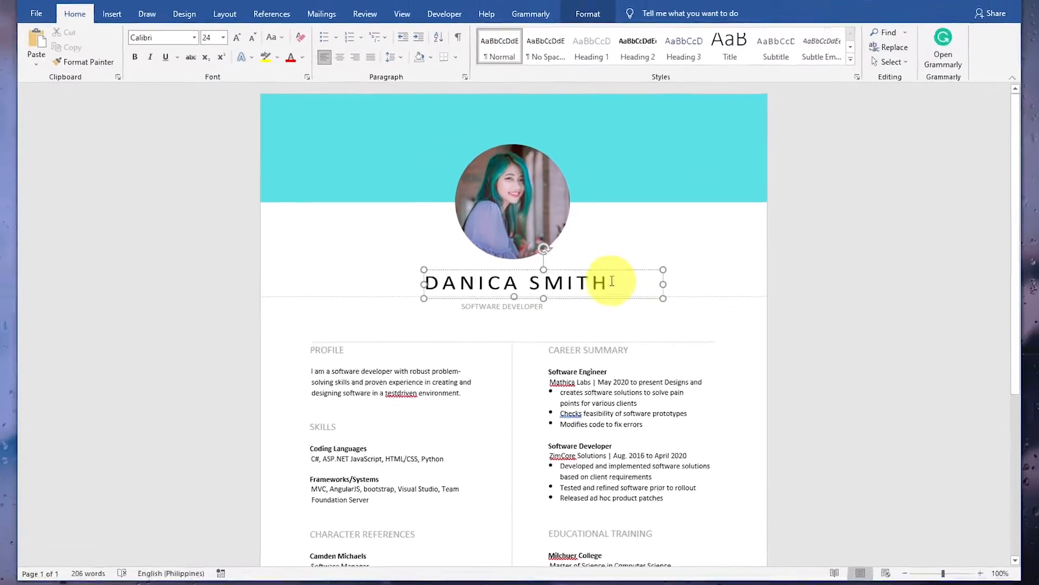
pyautogui.write('MARIA MAGANDA')
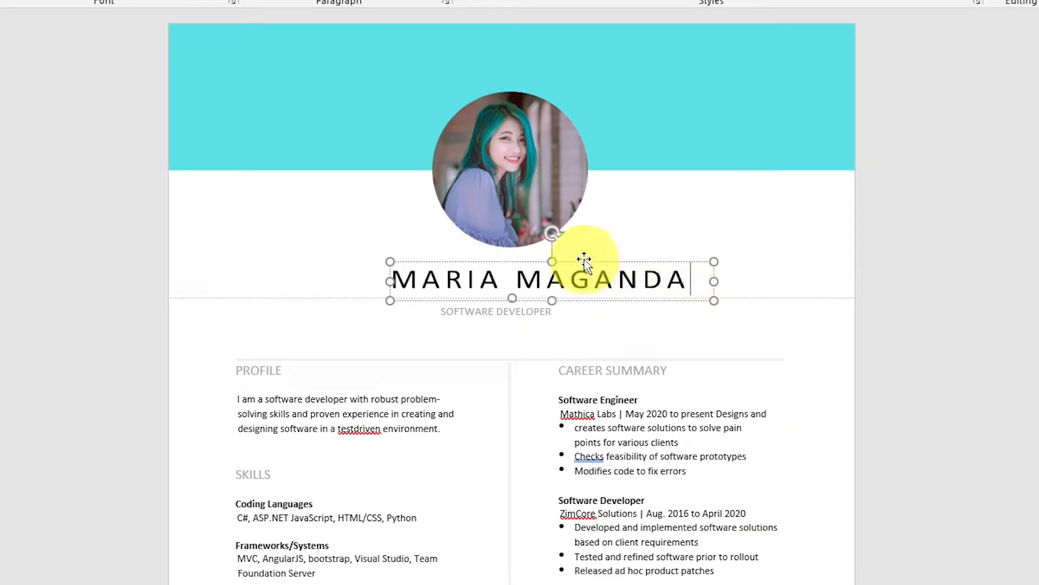
pyautogui.moveTo(585, 260); pyautogui.dragTo(556, 260)
pyautogui.click(556, 302)
pyautogui.moveTo(555, 310); pyautogui.dragTo(442, 311)
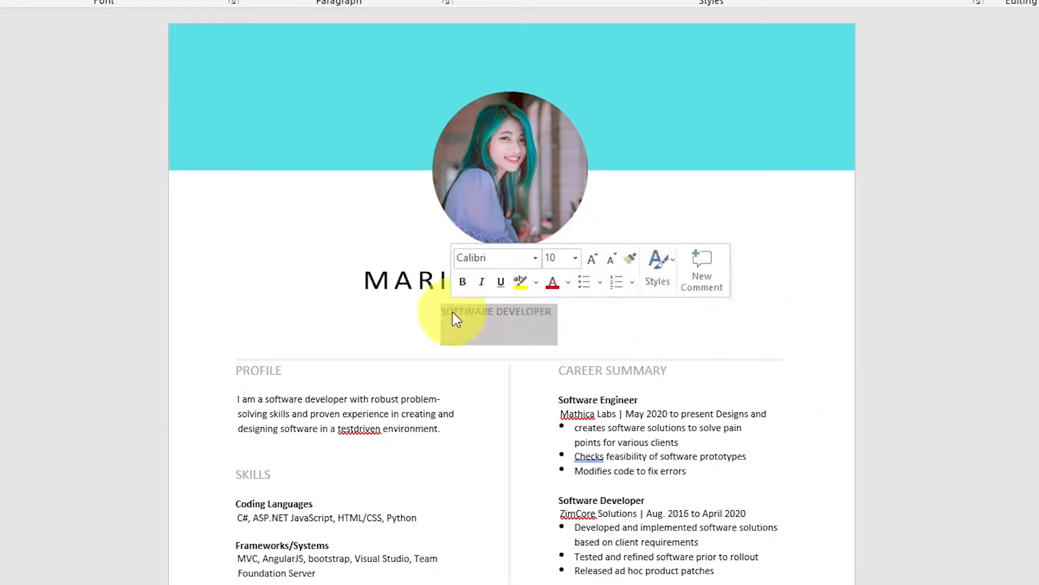
pyautogui.write('WEB DESIGNER')
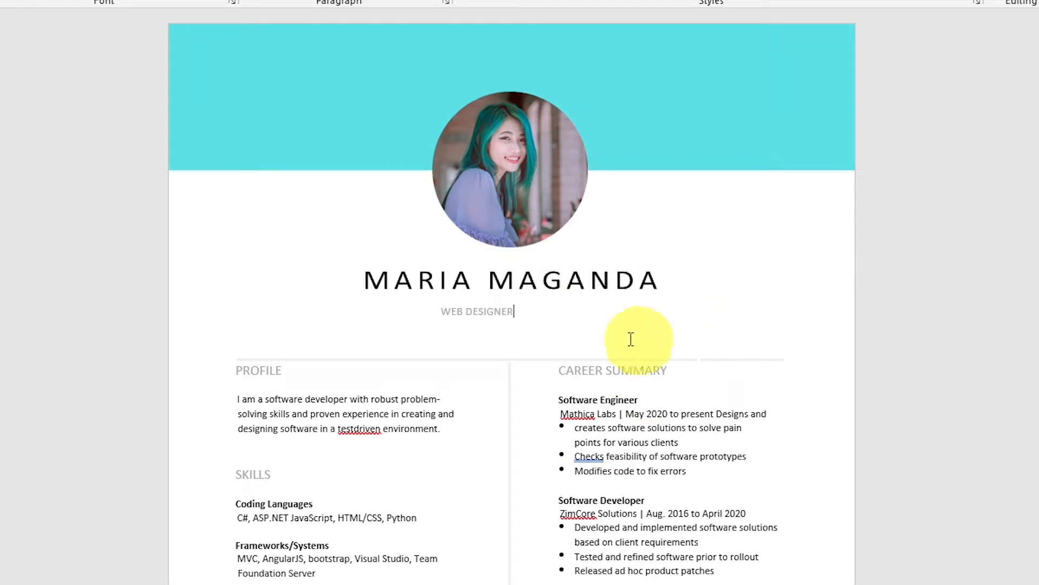
pyautogui.moveTo(528, 311); pyautogui.dragTo(440, 312)
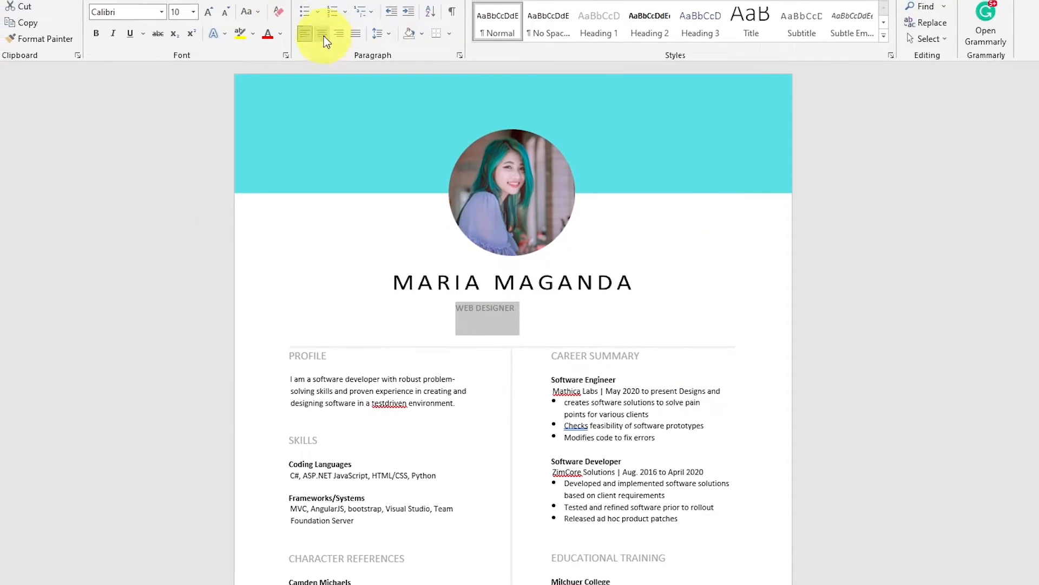
pyautogui.click(324, 36)
# - Rewrite the profile paragraph and rename the Software Engineer heading to Web Designer
pyautogui.moveTo(456, 404); pyautogui.dragTo(291, 379)
pyautogui.write('I am a so')
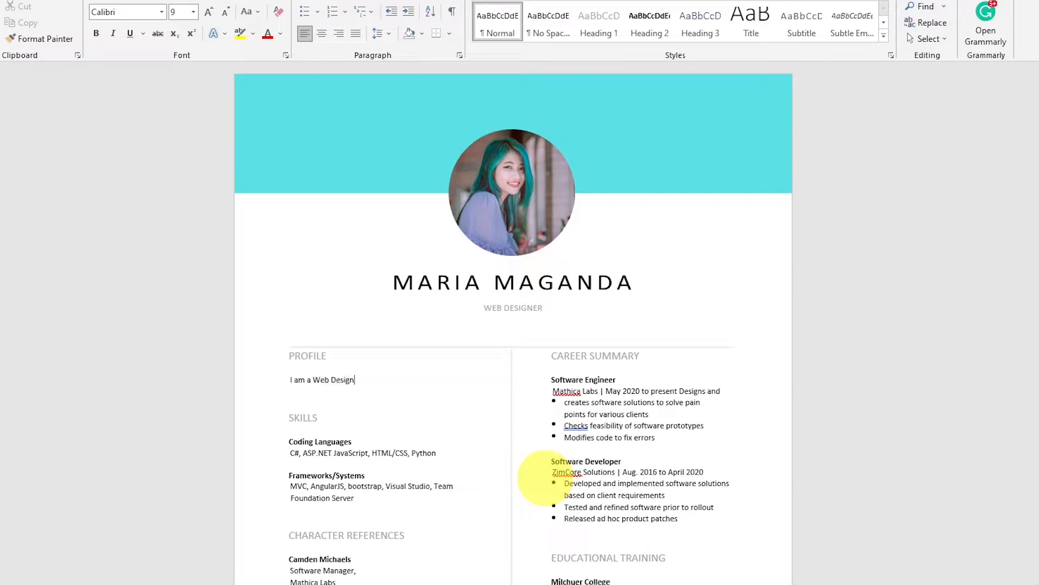
pyautogui.moveTo(617, 379); pyautogui.dragTo(548, 379)
pyautogui.write('Web Designer')
pyautogui.click(507, 180)
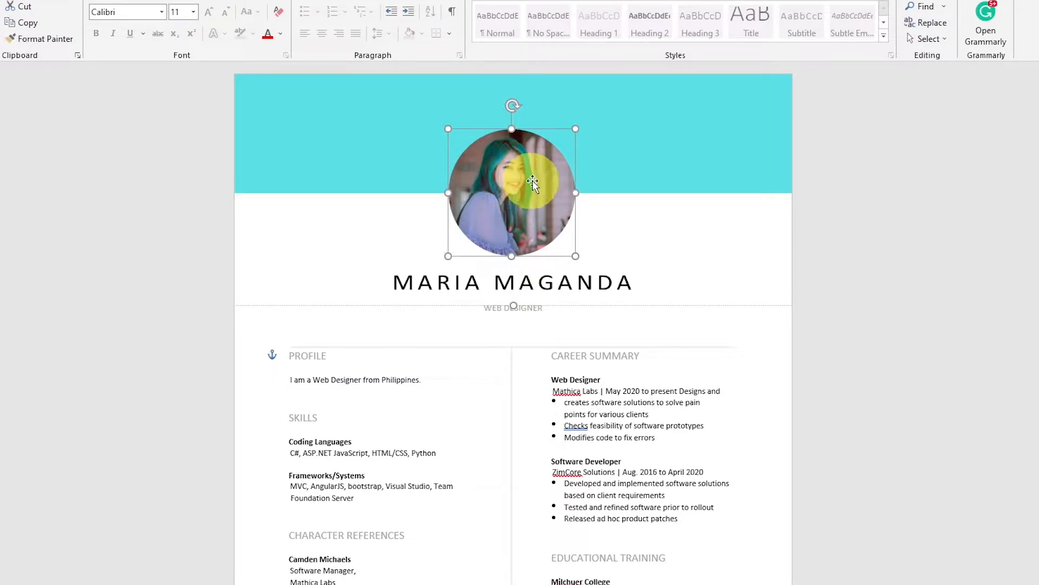
# - Replace the profile photo with profile.jpg from the Downloads folder
pyautogui.rightClick(553, 187)
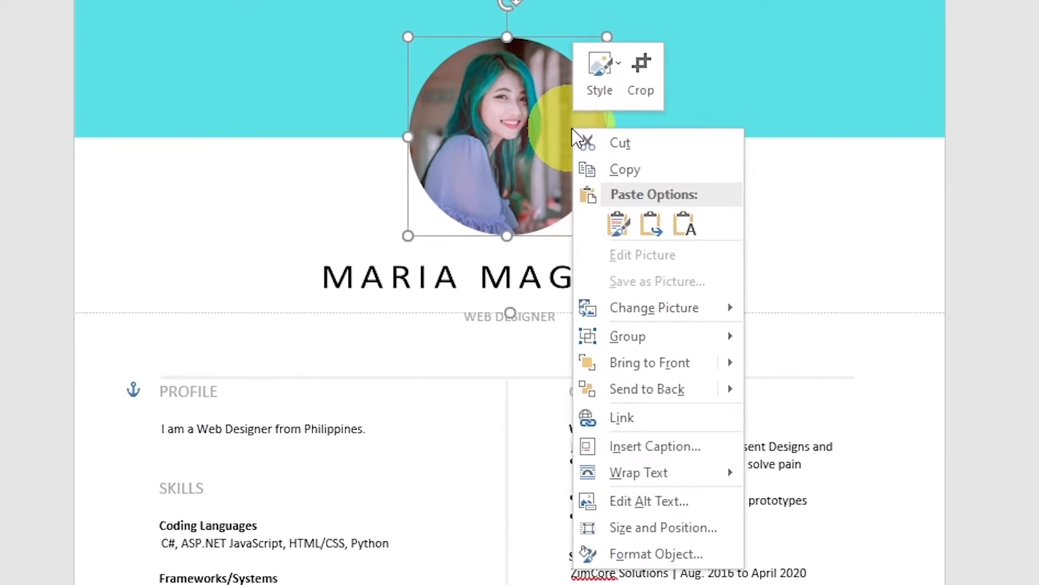
pyautogui.moveTo(719, 308)
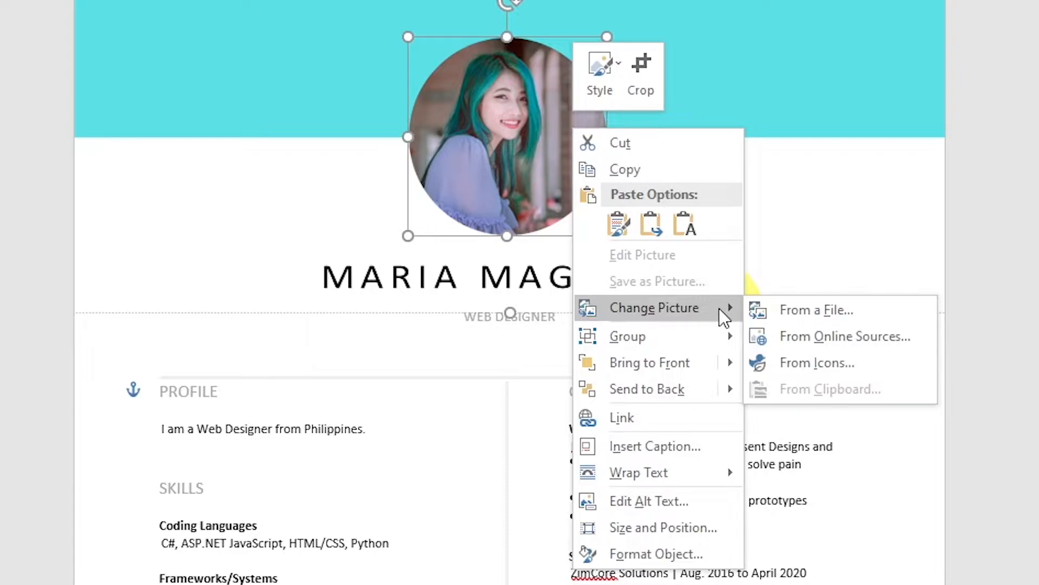
pyautogui.click(885, 308)
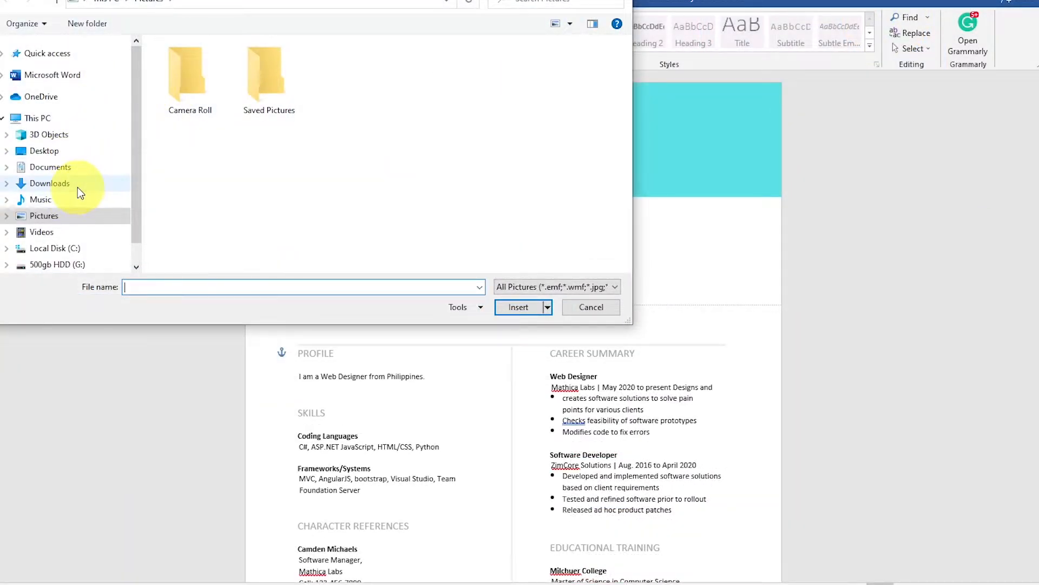
pyautogui.click(77, 187)
pyautogui.doubleClick(223, 83)
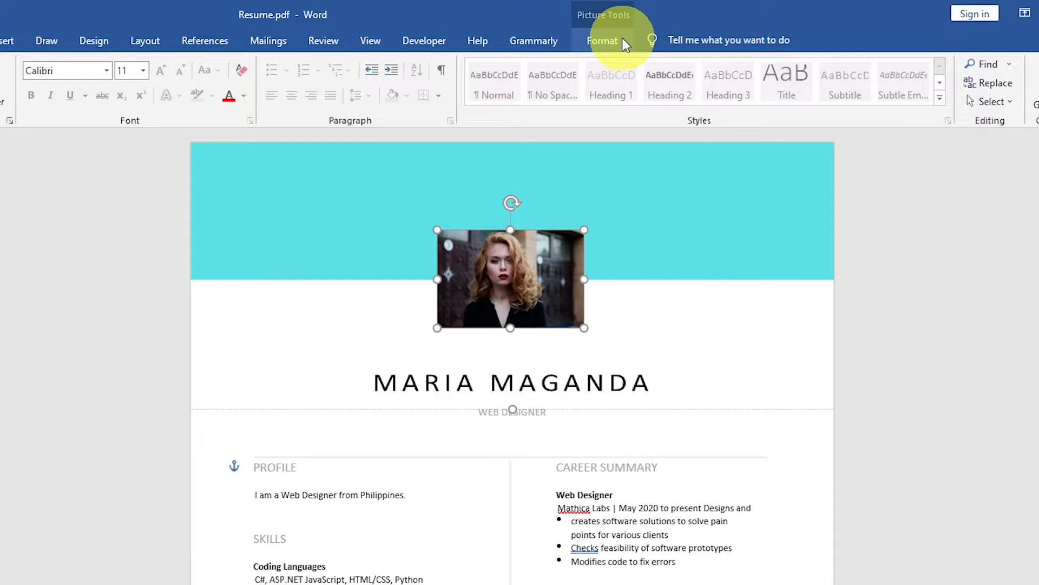
# - Crop the new photo, enlarging and repositioning it inside the crop frame
pyautogui.click(620, 39)
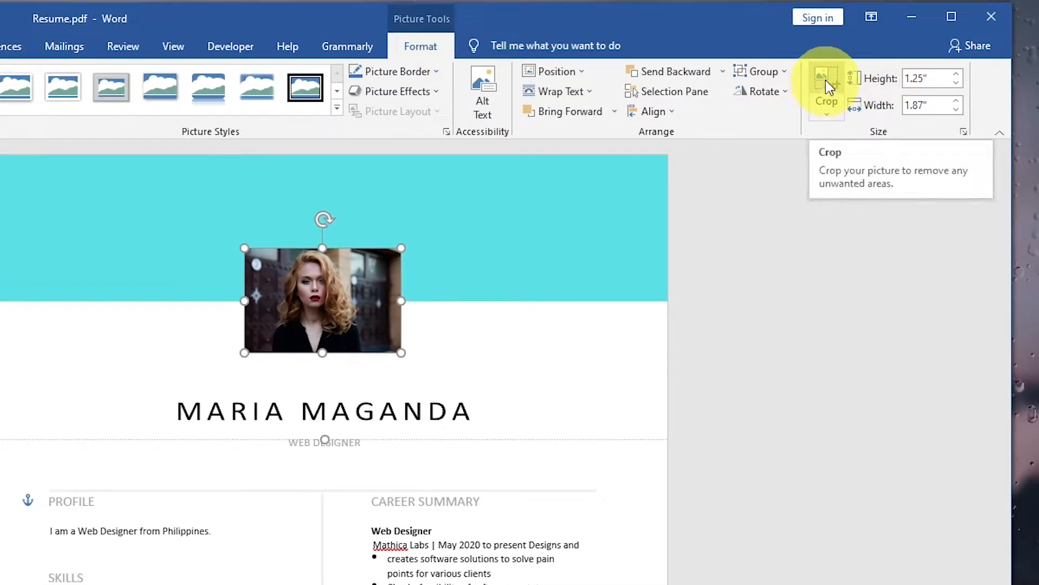
pyautogui.click(826, 80)
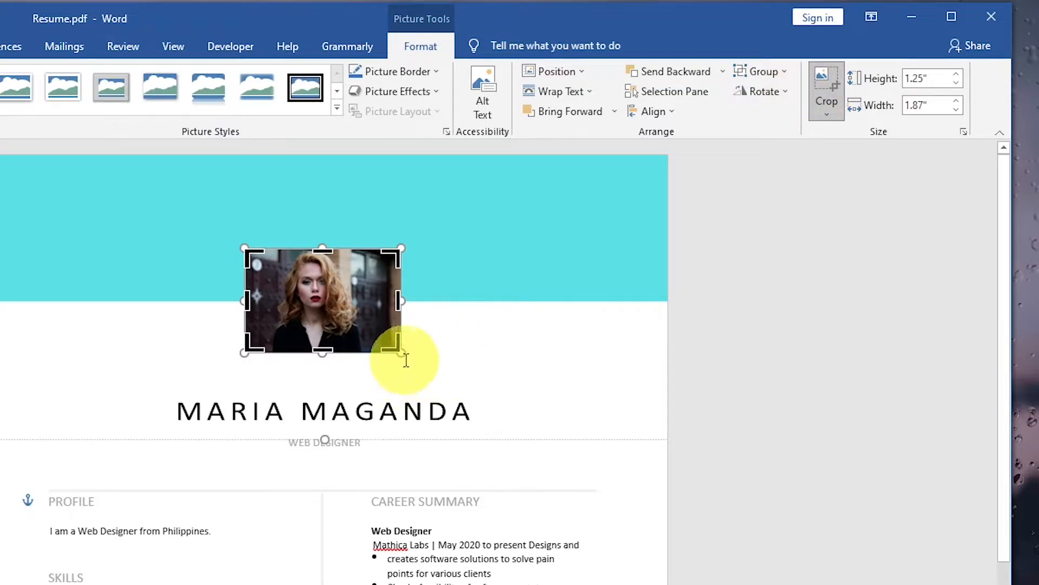
pyautogui.moveTo(401, 353); pyautogui.dragTo(462, 378)
pyautogui.moveTo(336, 301); pyautogui.dragTo(324, 299)
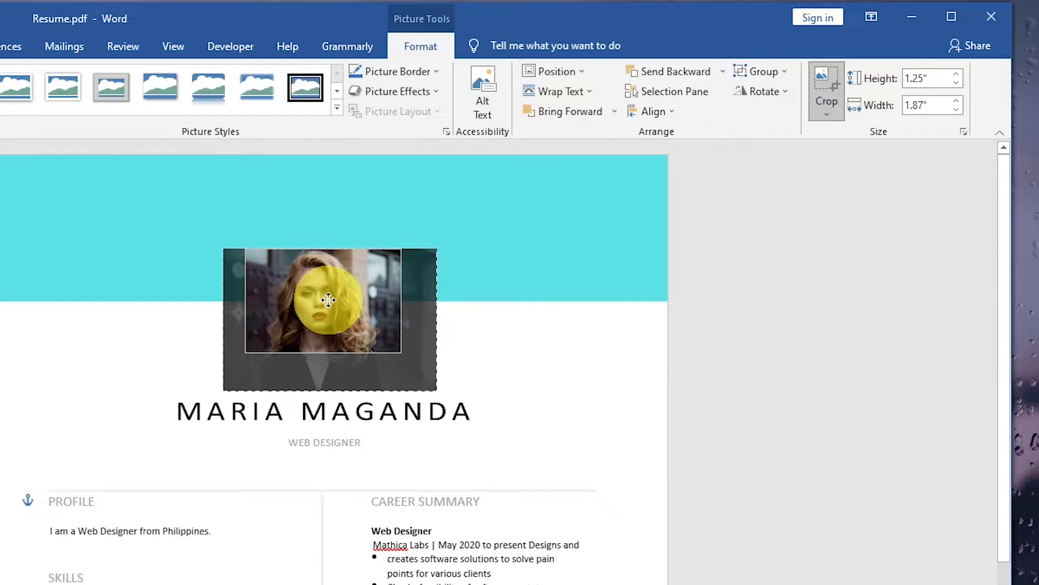
pyautogui.click(827, 87)
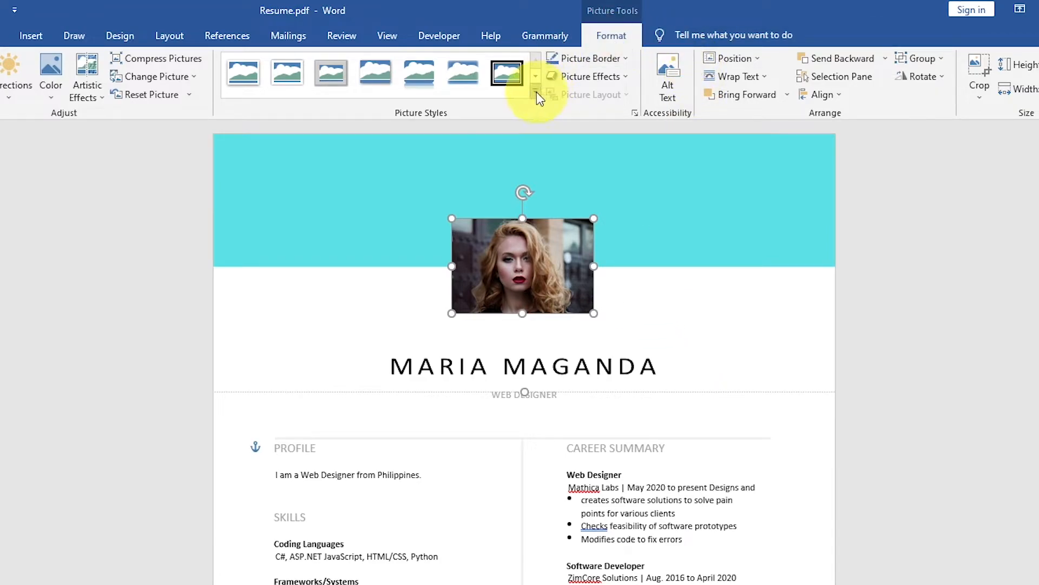
# - Apply the Reflected Rounded Rectangle picture style to the photo, then deselect it
pyautogui.click(536, 90)
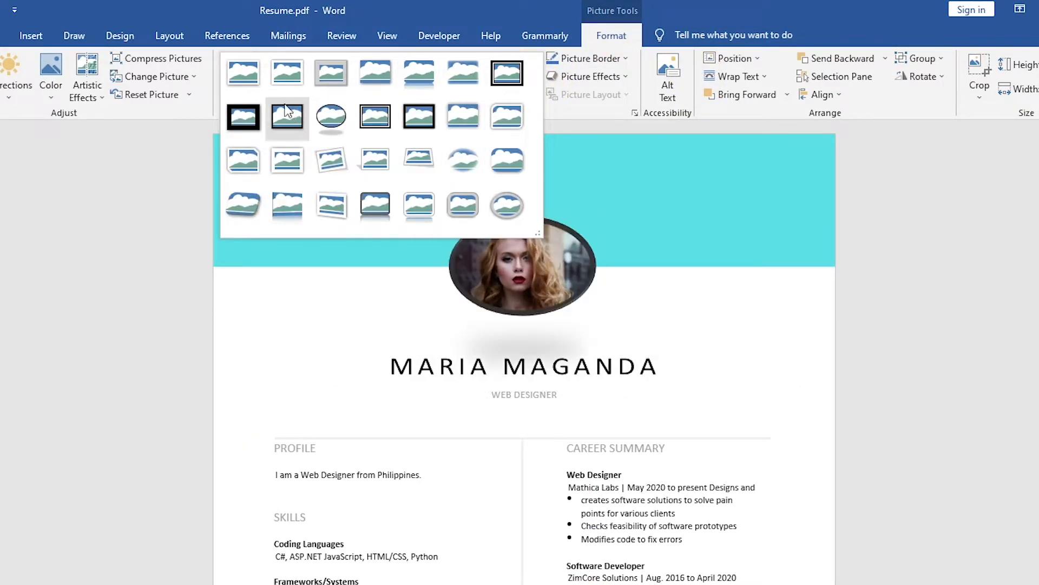
pyautogui.click(427, 83)
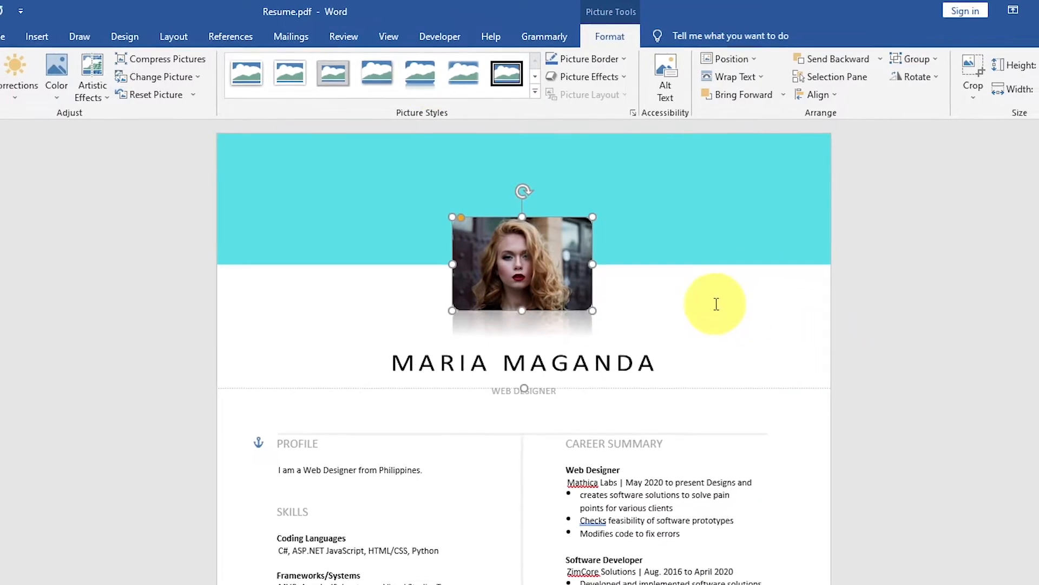
pyautogui.click(925, 389)
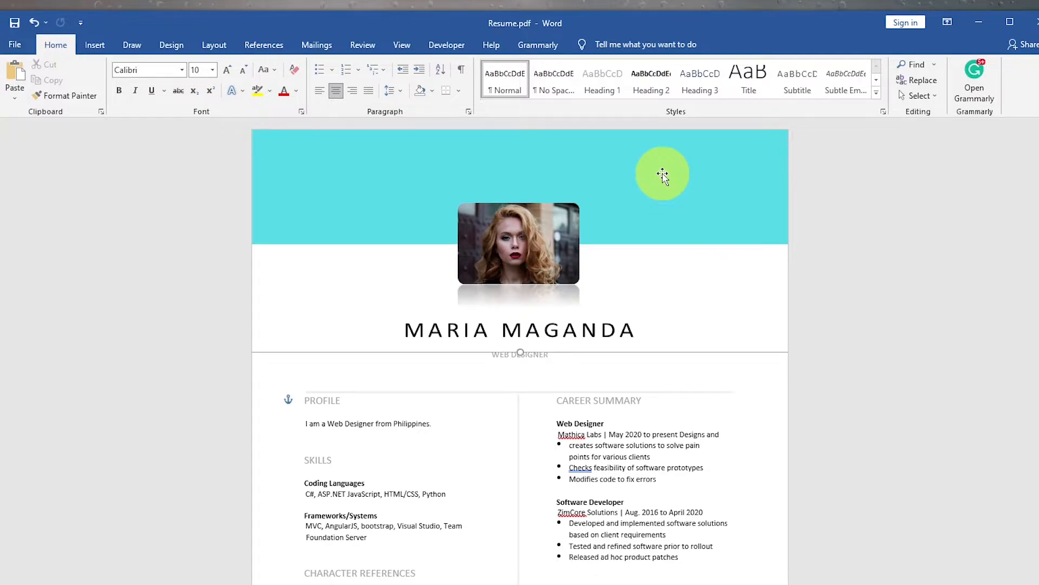
# - Change the cyan header band's shape fill to Gold, Lighter 40%
pyautogui.click(662, 174)
pyautogui.click(663, 174)
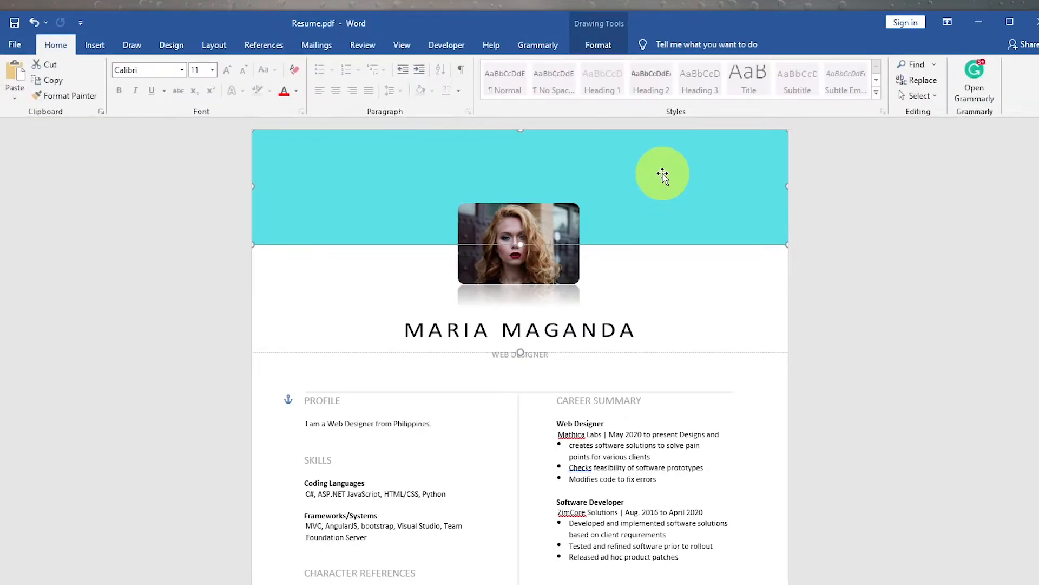
pyautogui.click(599, 43)
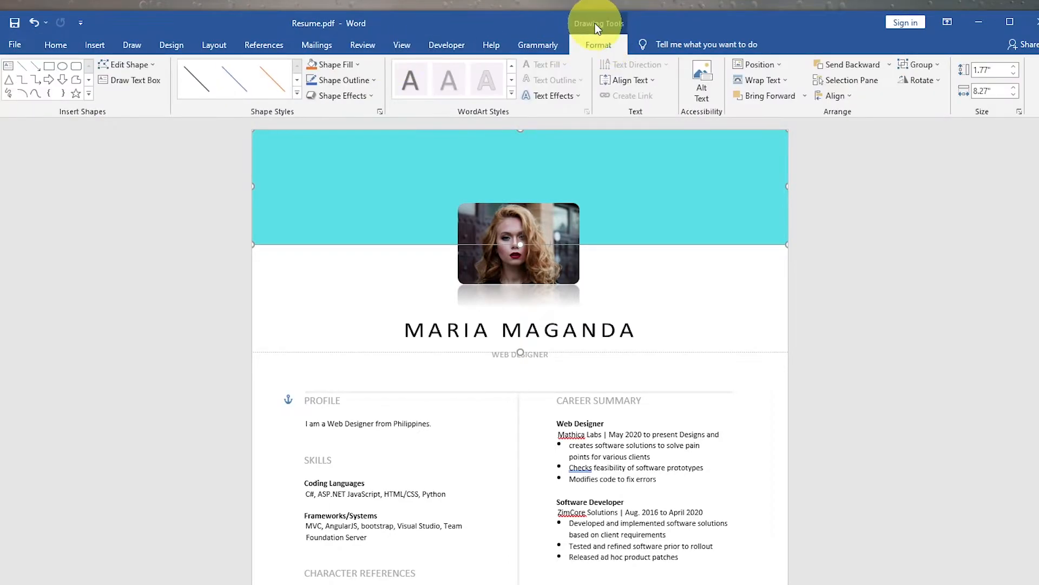
pyautogui.click(360, 63)
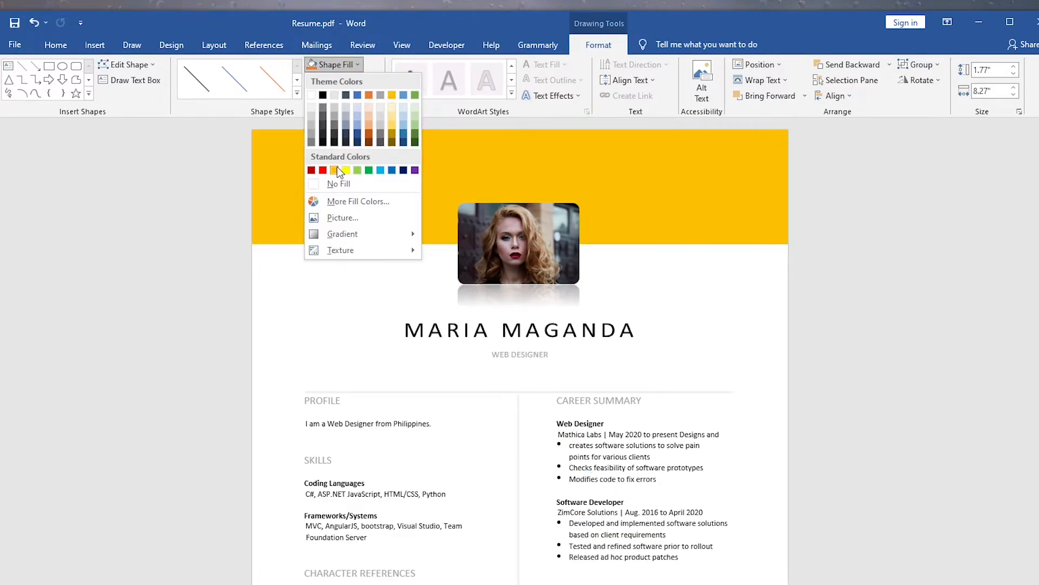
pyautogui.click(392, 125)
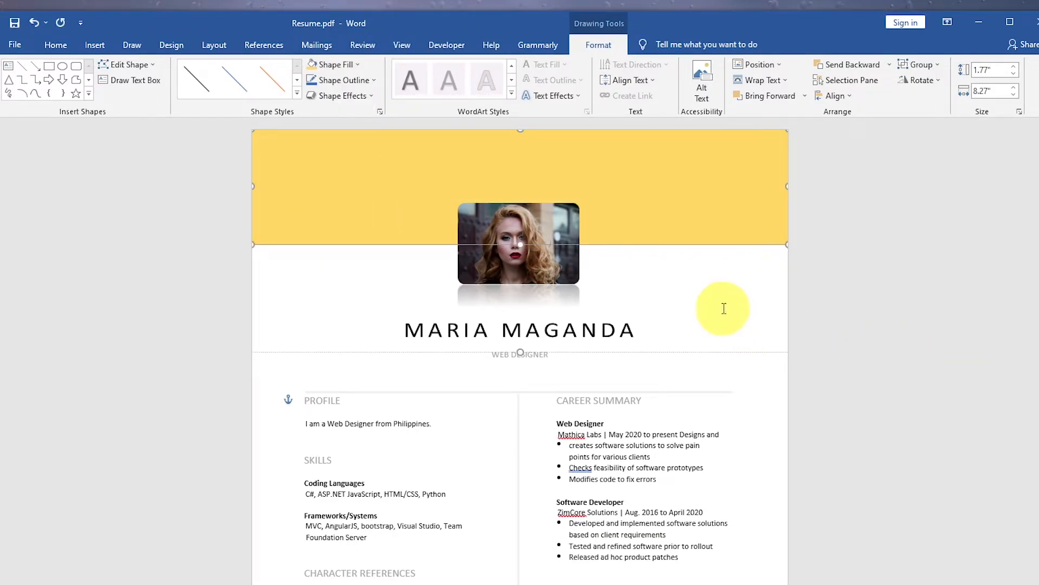
pyautogui.click(723, 308)
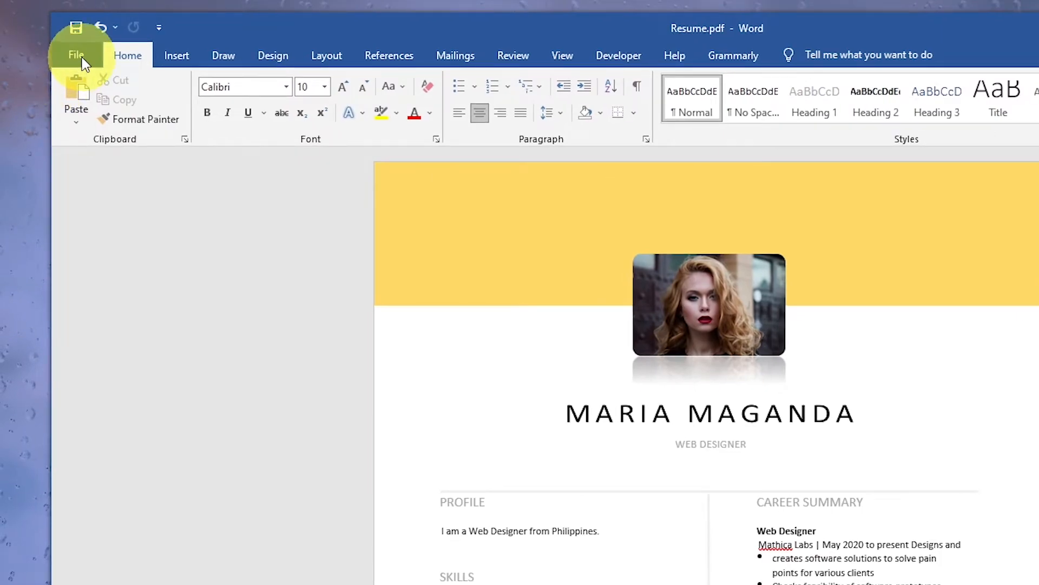
# - Save As to the Desktop as 'Updated Resume' with type PDF (*.pdf)
pyautogui.click(84, 61)
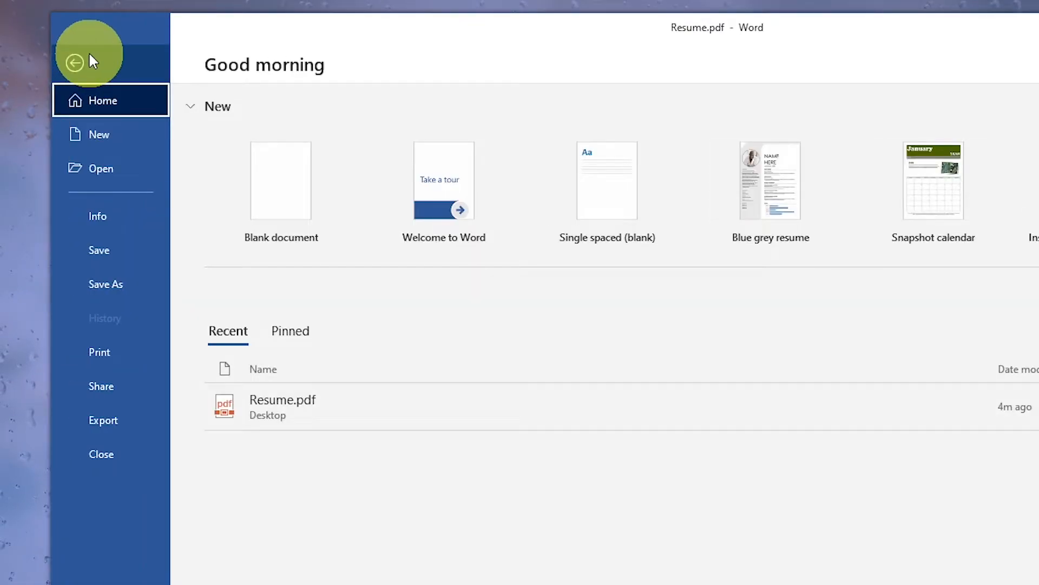
pyautogui.click(138, 284)
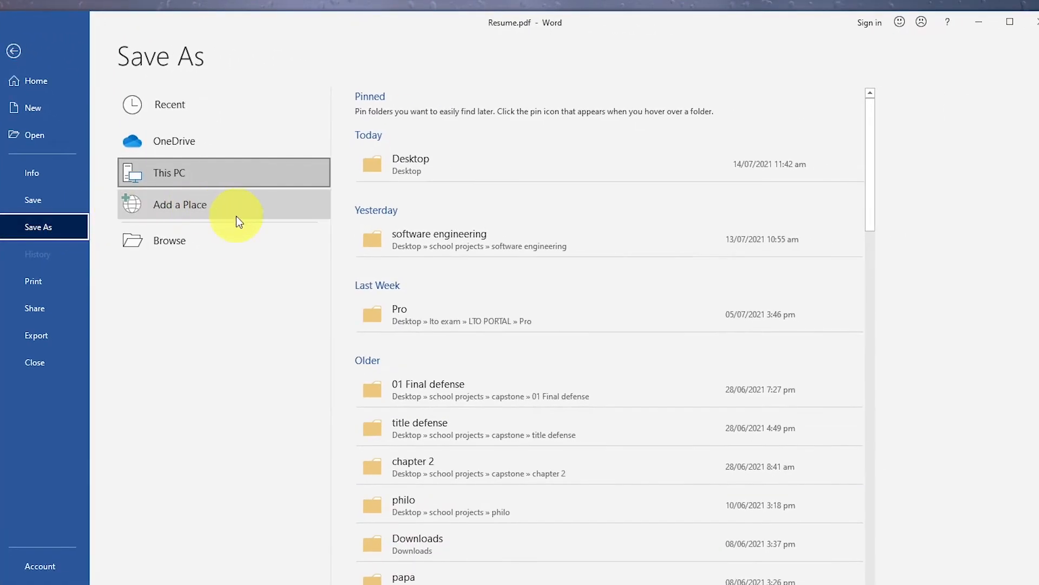
pyautogui.click(240, 283)
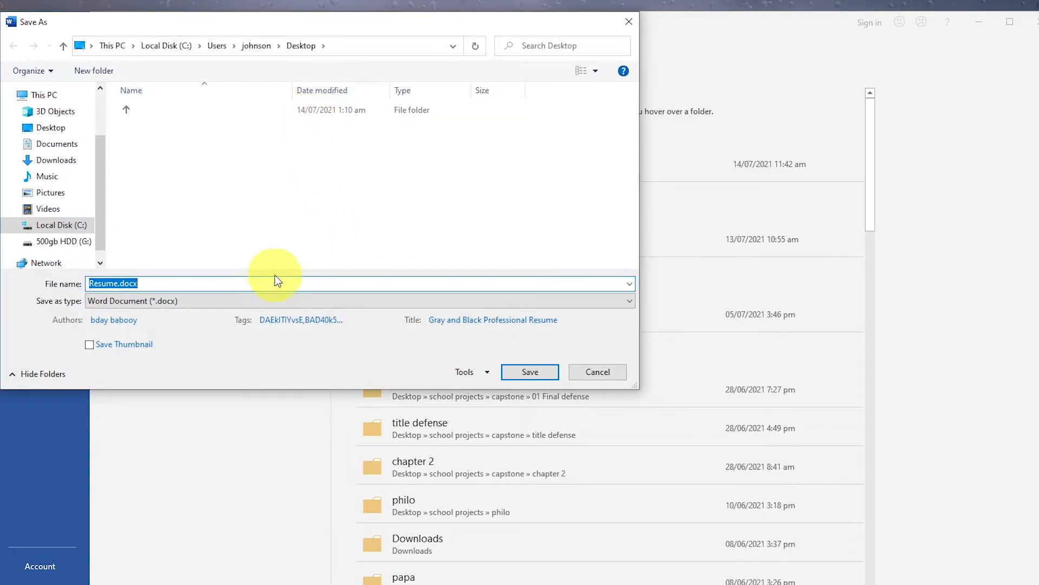
pyautogui.click(282, 301)
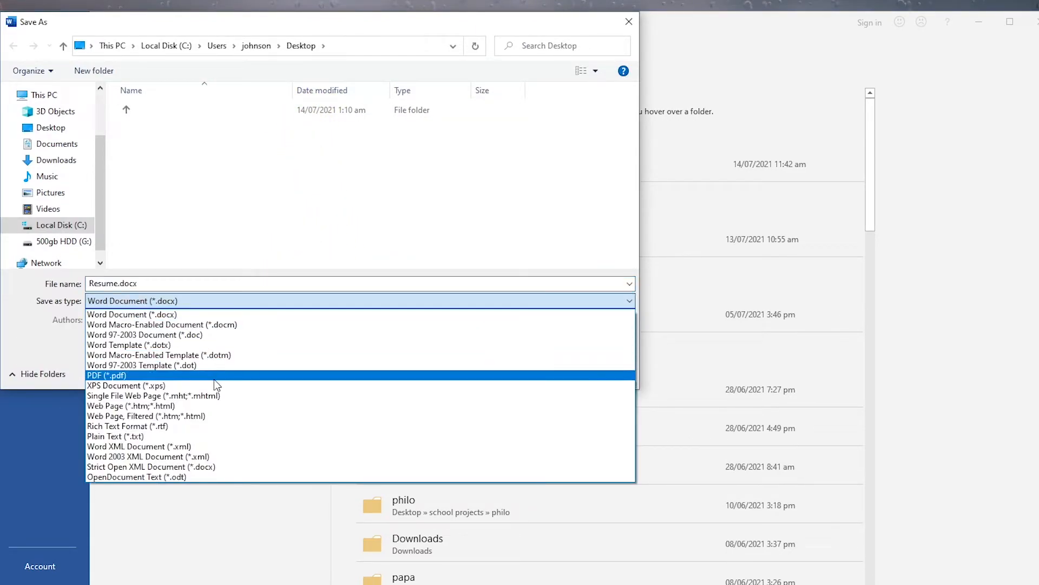
pyautogui.click(160, 376)
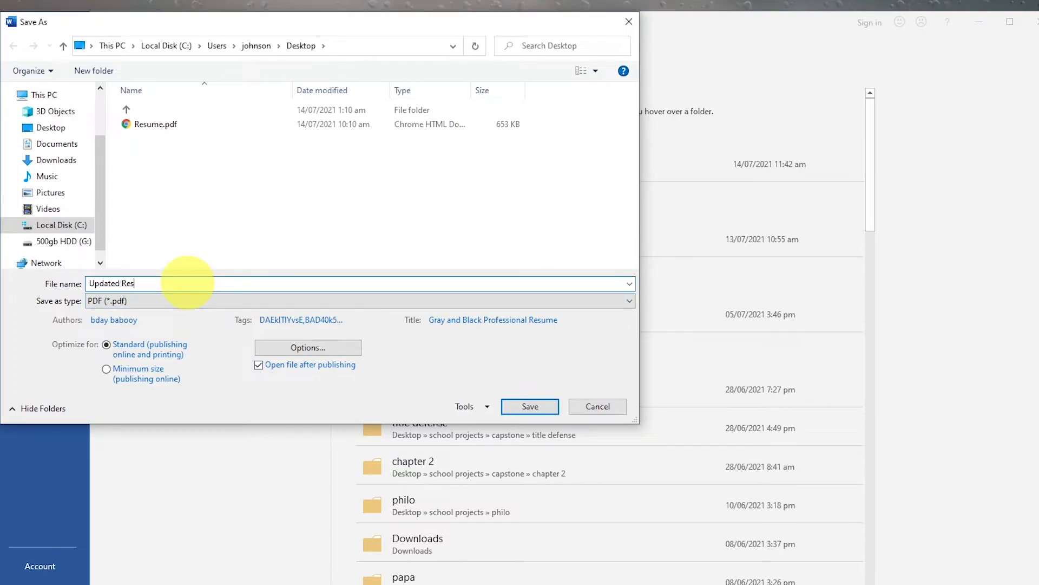
pyautogui.click(544, 408)
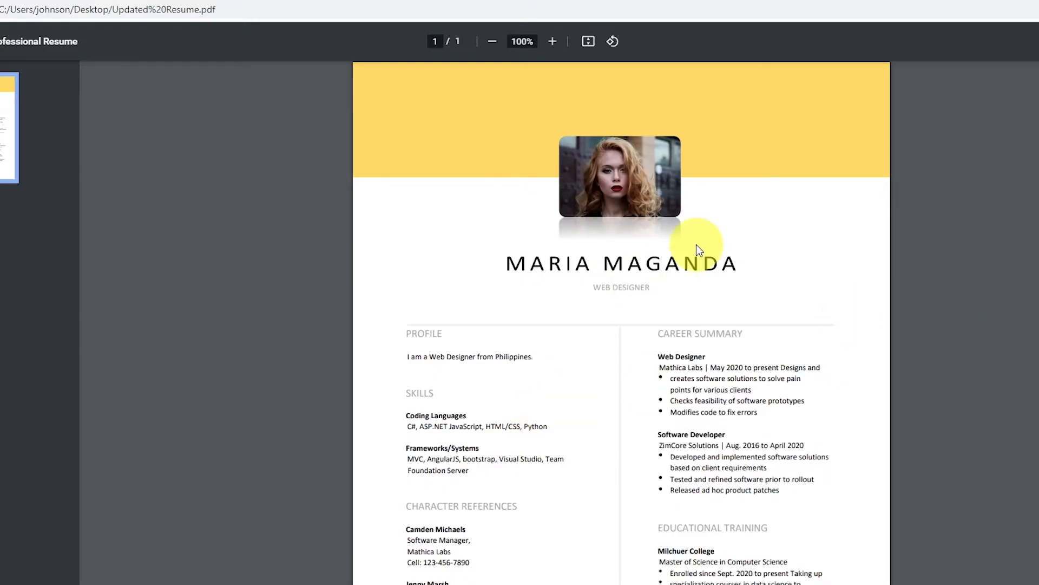
pyautogui.scroll(-3, 578, 421)
pyautogui.scroll(3, 672, 460)
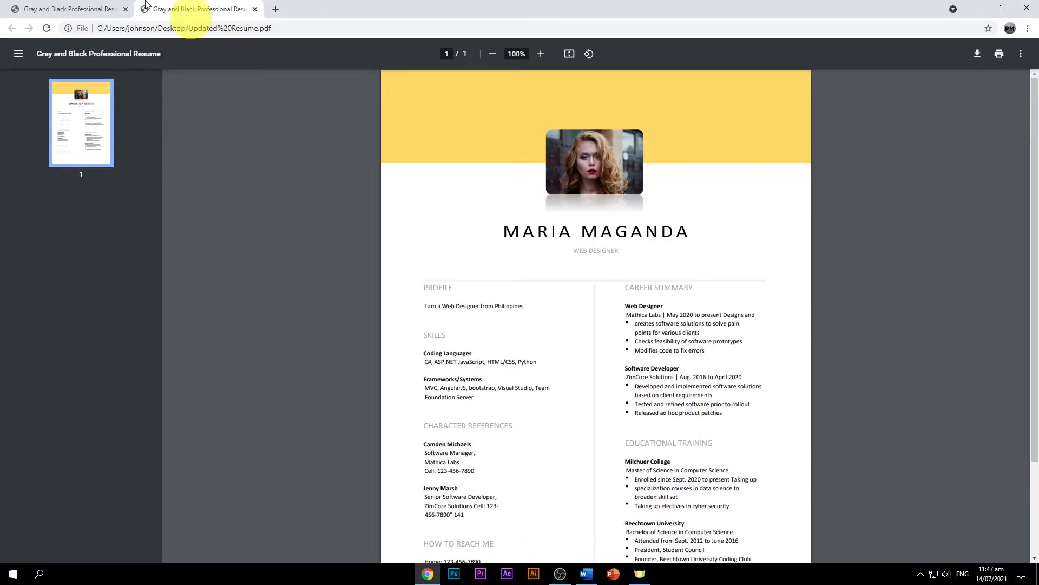
pyautogui.click(103, 10)
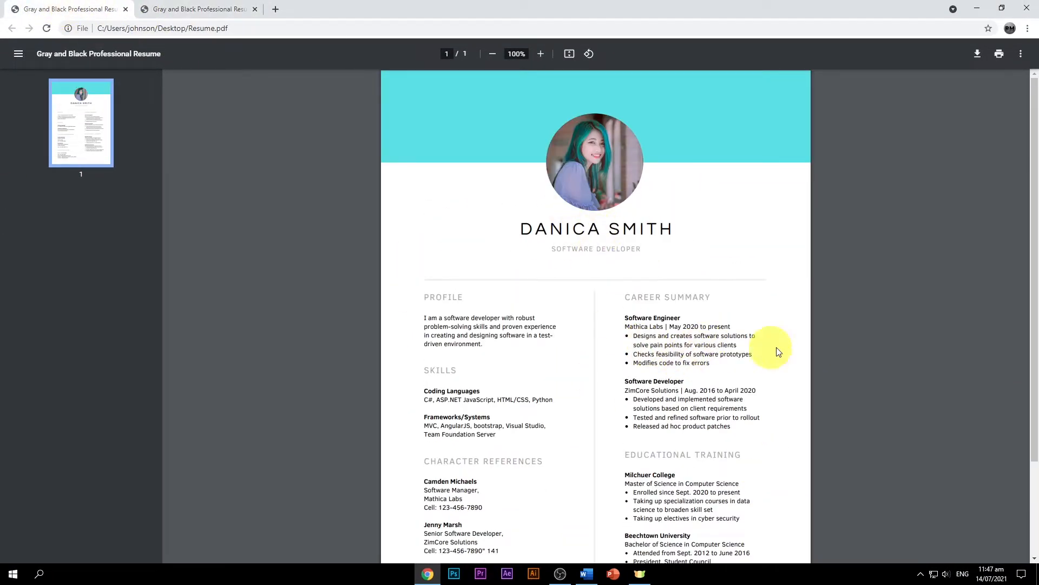
pyautogui.click(216, 9)
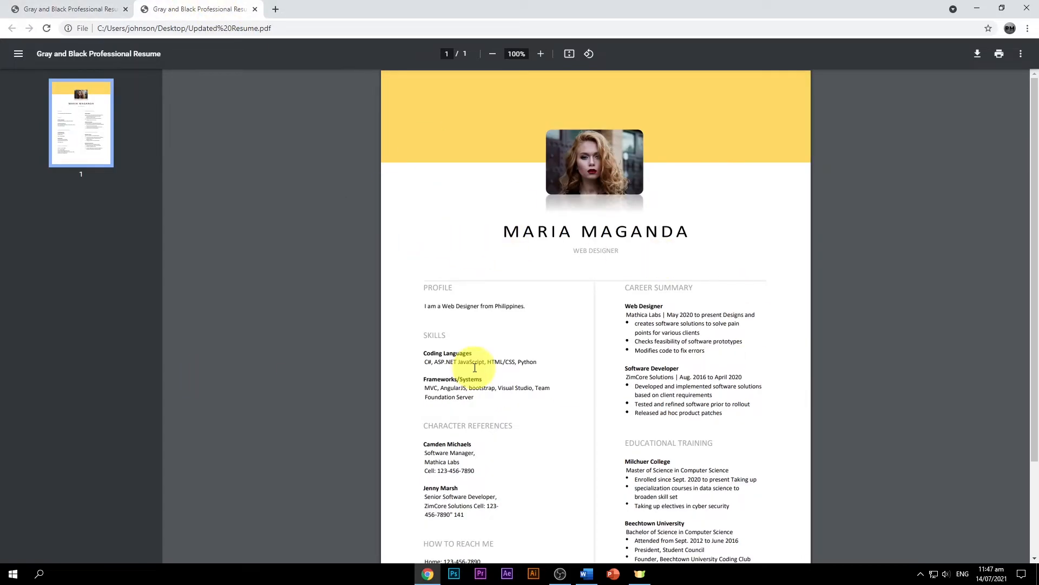